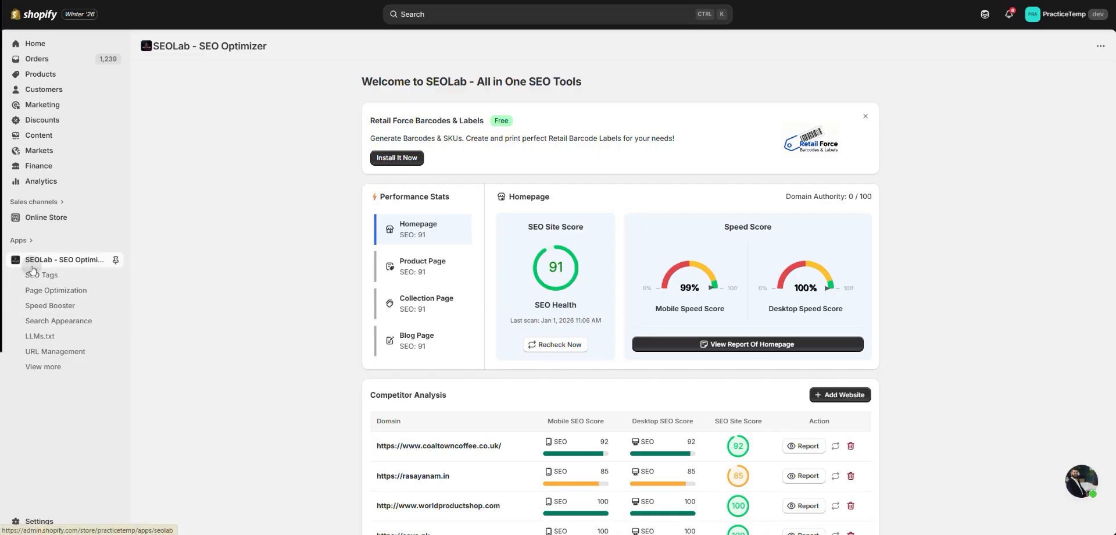
- Open SEOLab's Page Optimization feature and run a new scan of the store's products
left_click(73, 290)
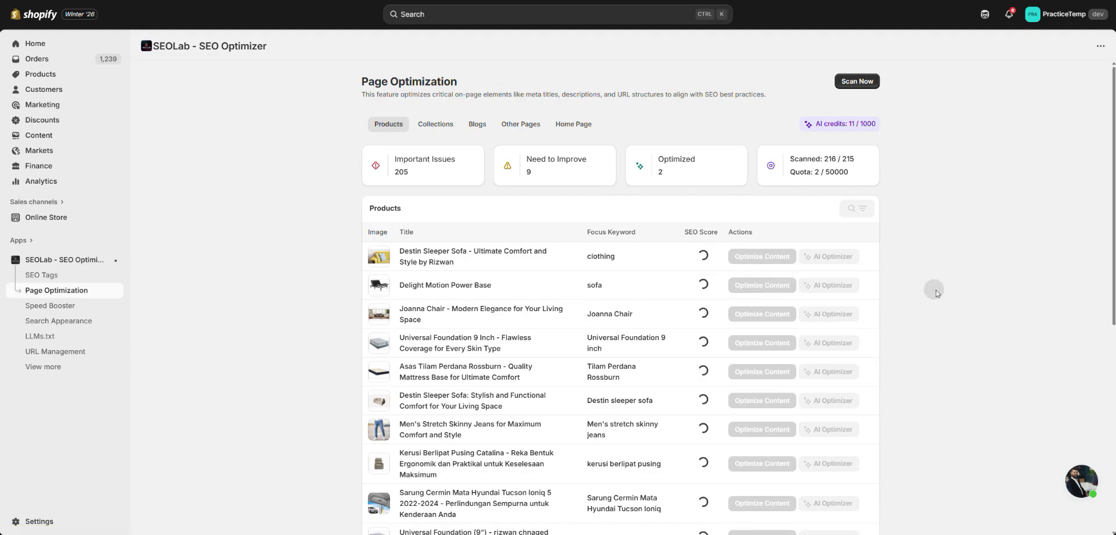
scroll(936, 289, "down", 3)
scroll(936, 289, "up", 3)
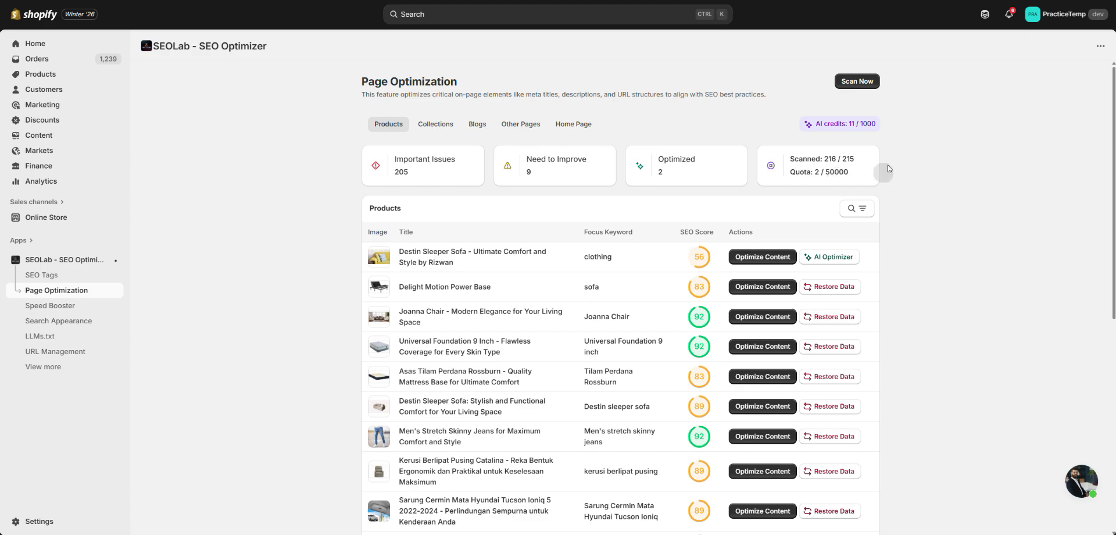
left_click(855, 83)
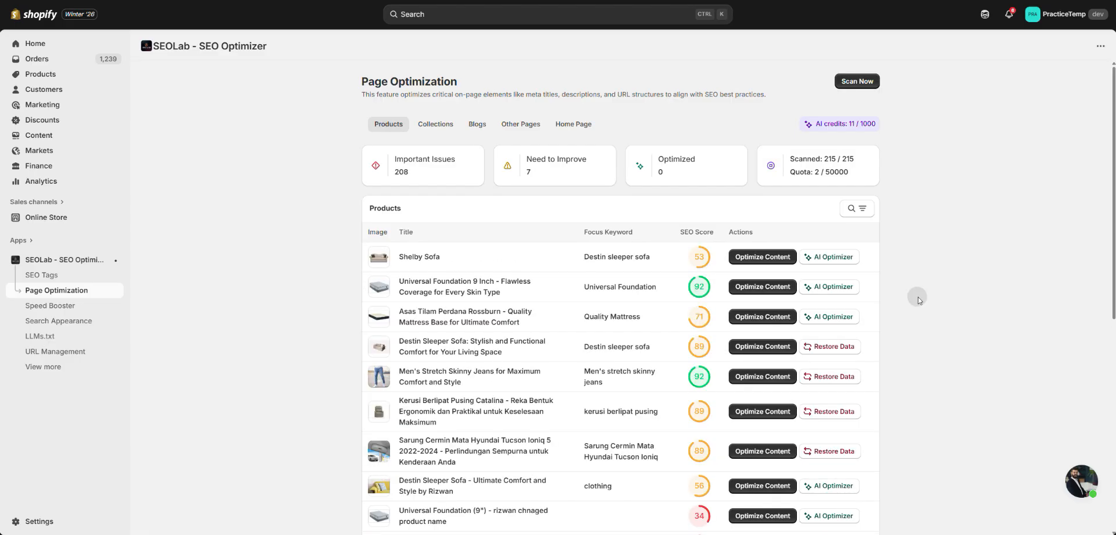
- Review the scanned products' SEO scores and open the content optimization page for Shelby Sofa
scroll(918, 297, "down", 1)
scroll(918, 298, "up", 1)
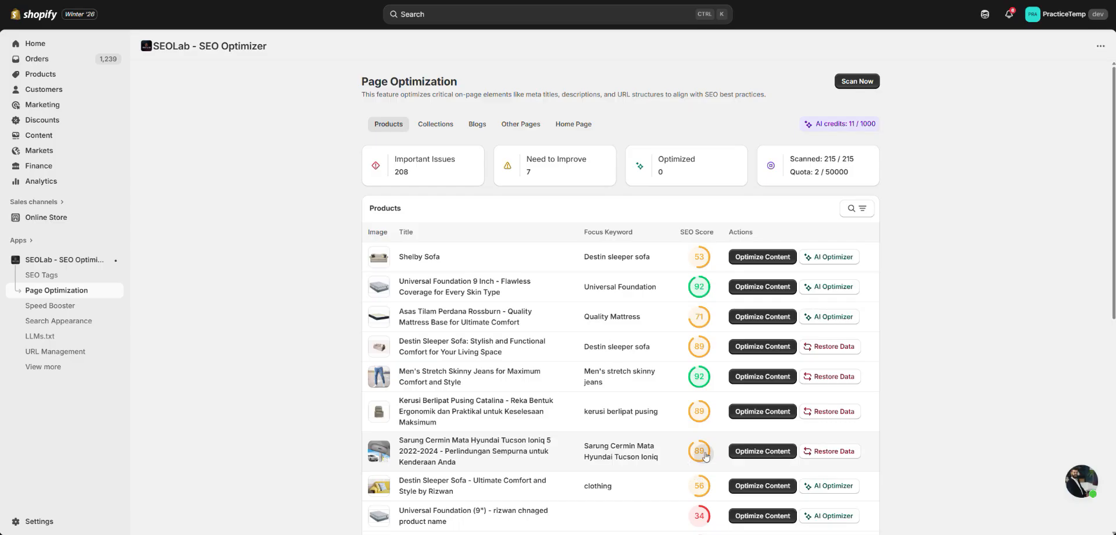
scroll(713, 430, "down", 3)
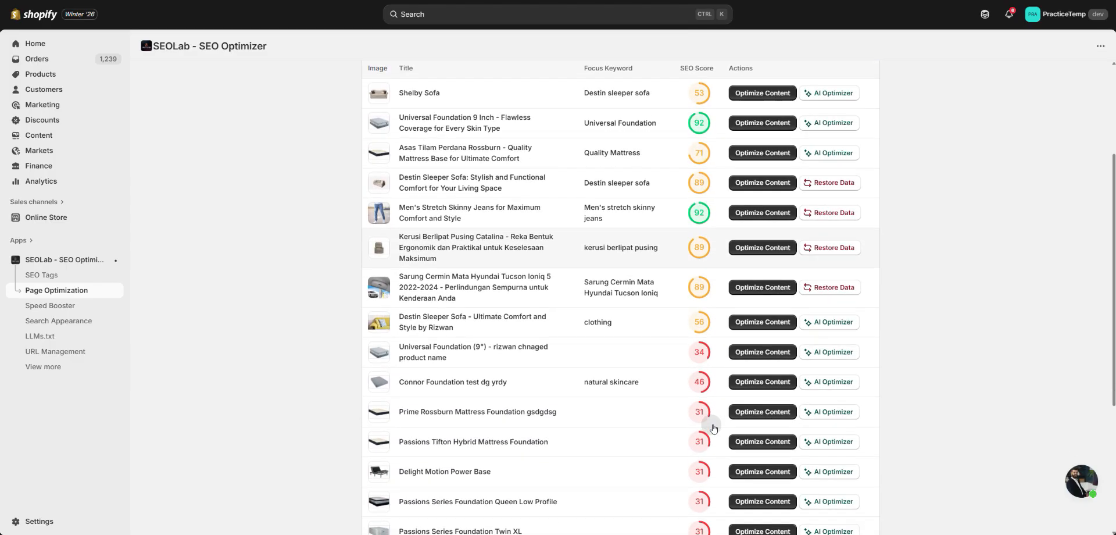
scroll(713, 428, "up", 3)
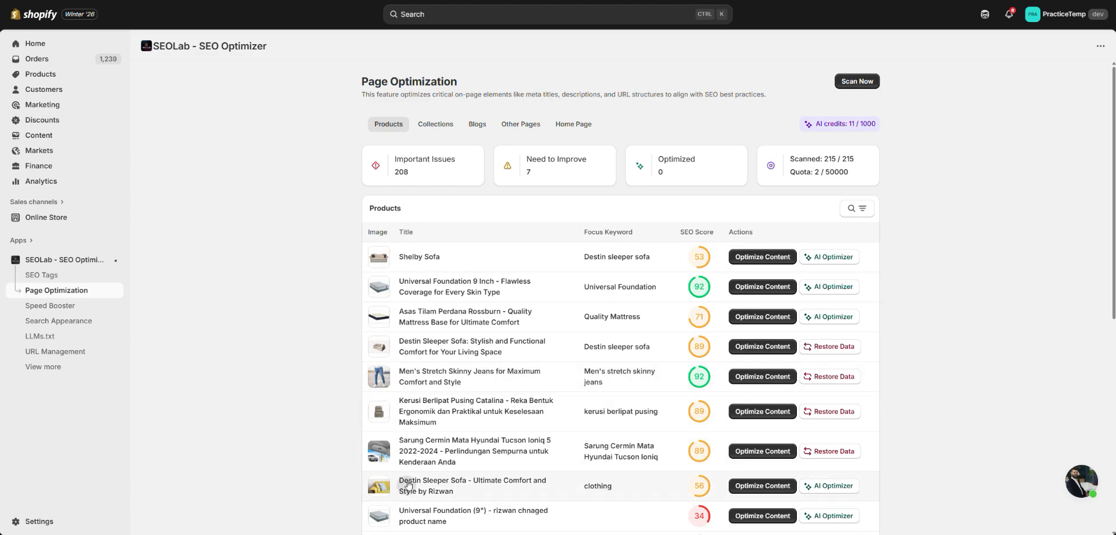
double_click(368, 233)
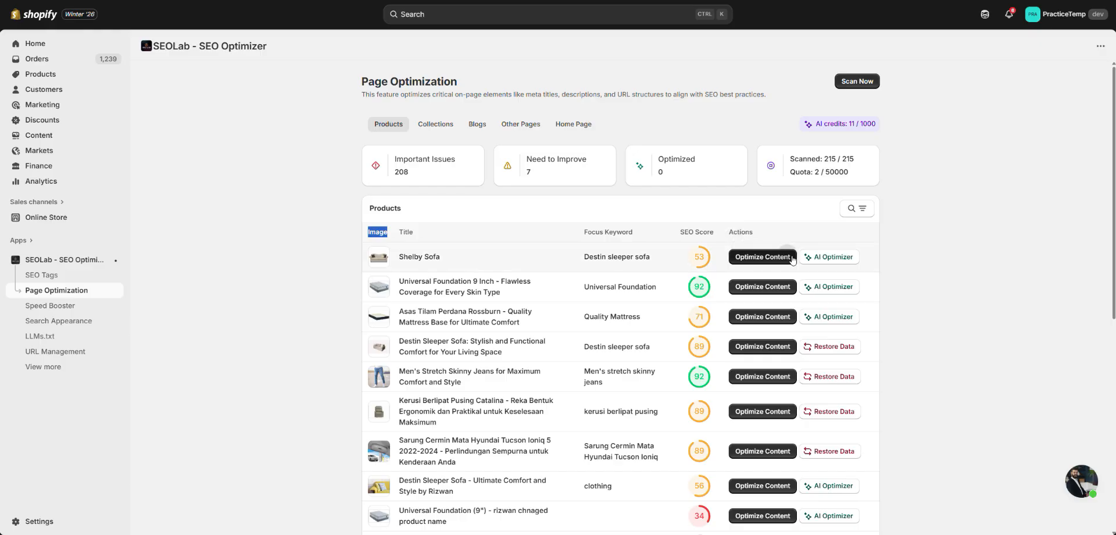
left_click(884, 258)
left_click(766, 259)
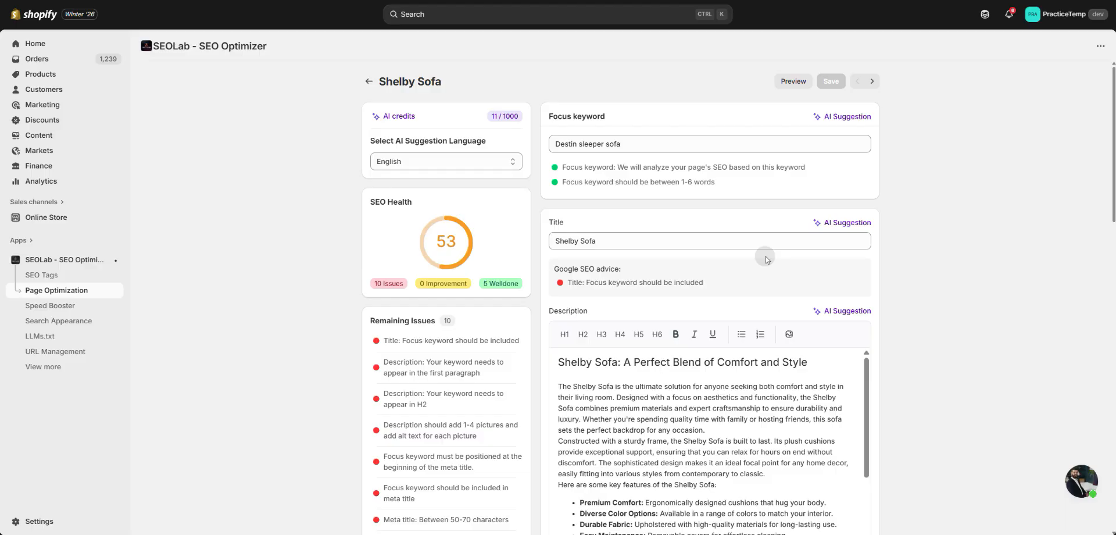
- Examine Shelby Sofa's focus keyword, description, meta title, meta description, URL handle, product tags and the list of remaining SEO issues
left_click_drag(548, 115, 605, 116)
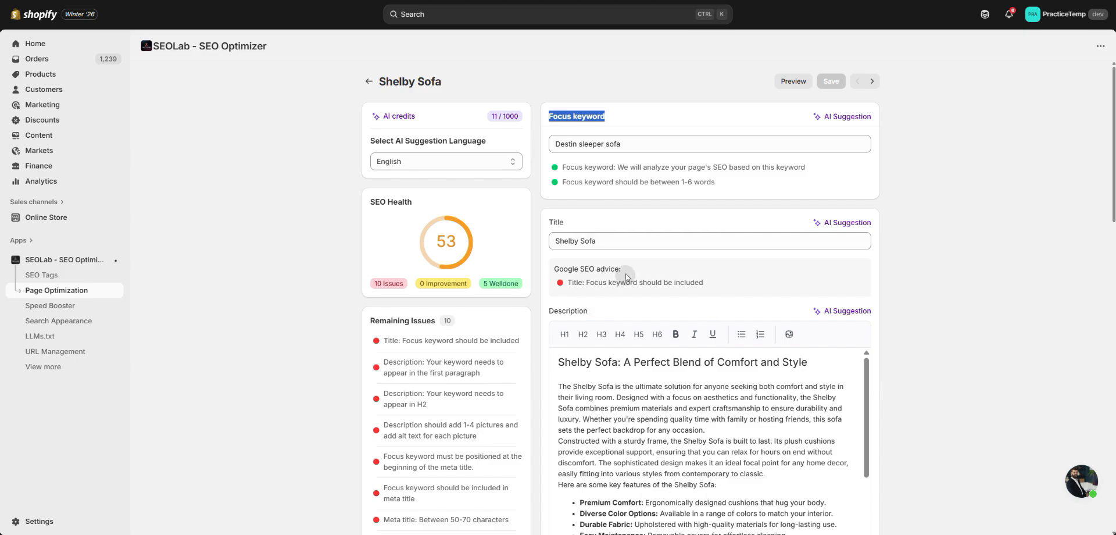
left_click_drag(589, 310, 548, 310)
scroll(602, 337, "down", 5)
left_click_drag(581, 455, 542, 461)
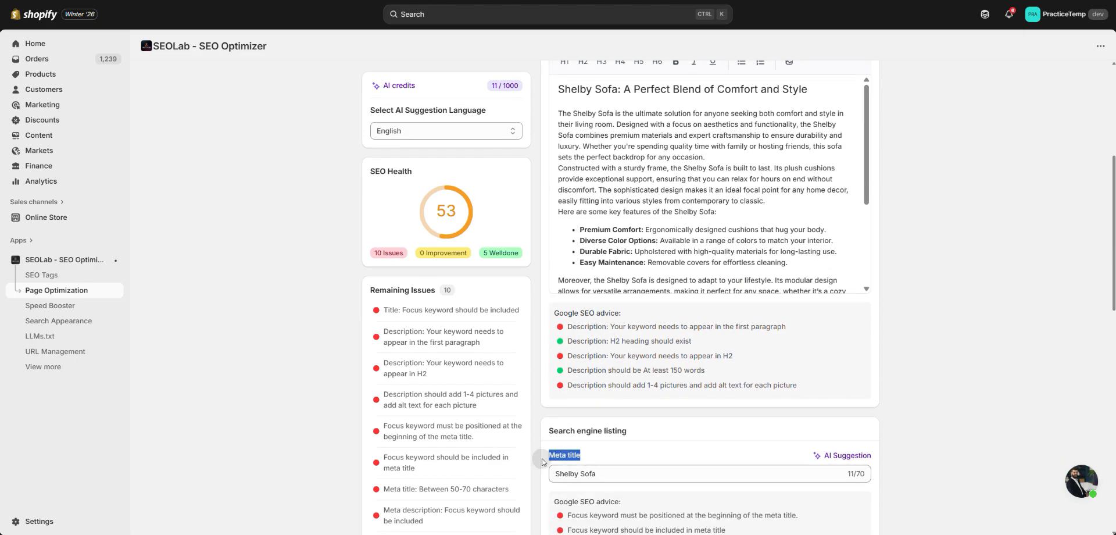
scroll(542, 461, "down", 3)
left_click_drag(616, 407, 547, 408)
scroll(581, 378, "down", 8)
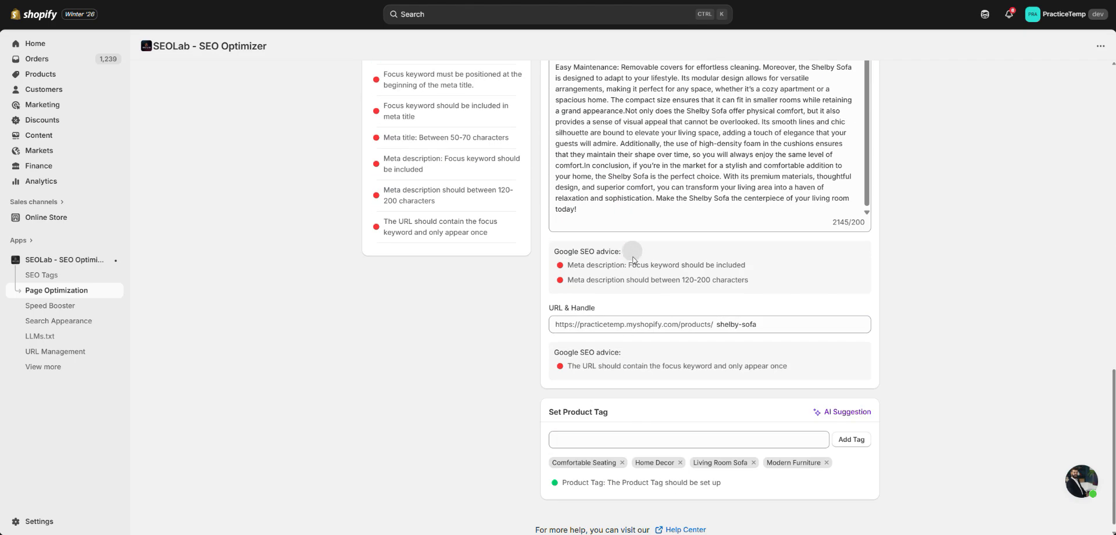
left_click_drag(598, 307, 541, 305)
left_click_drag(620, 413, 556, 410)
scroll(560, 410, "up", 3)
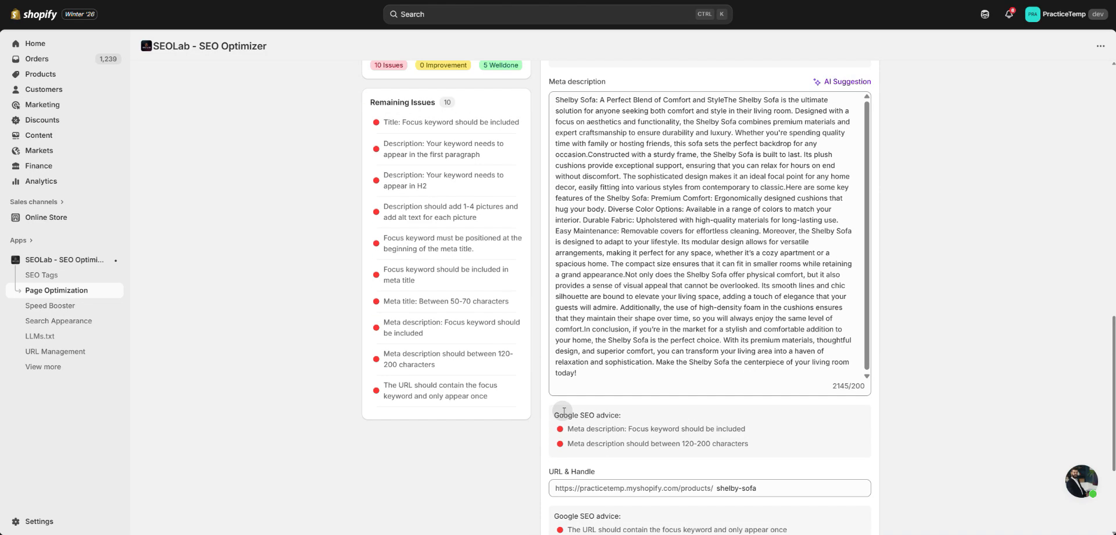
scroll(563, 410, "up", 3)
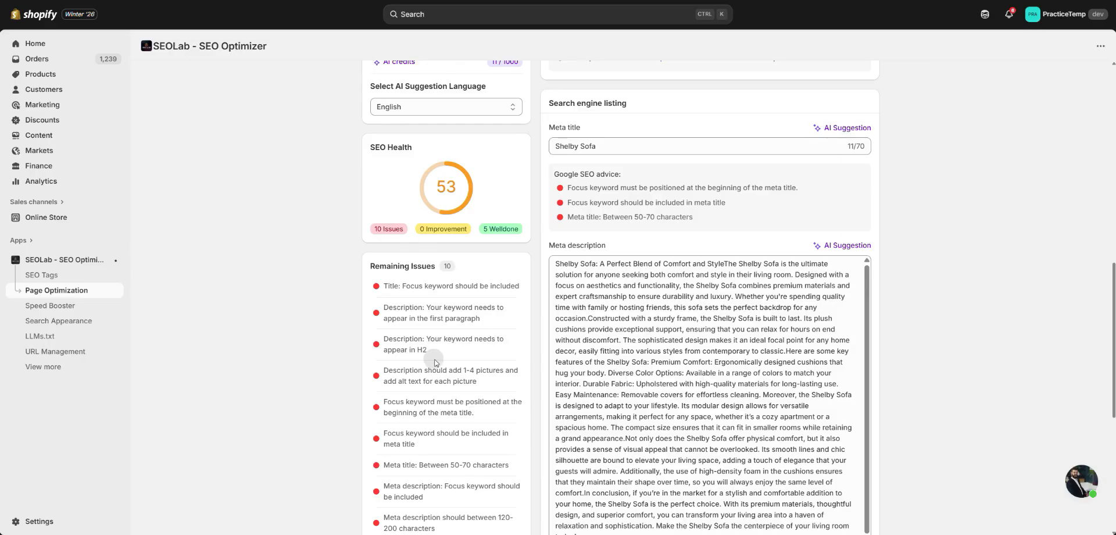
scroll(434, 363, "down", 2)
scroll(434, 363, "down", 3)
scroll(435, 365, "up", 5)
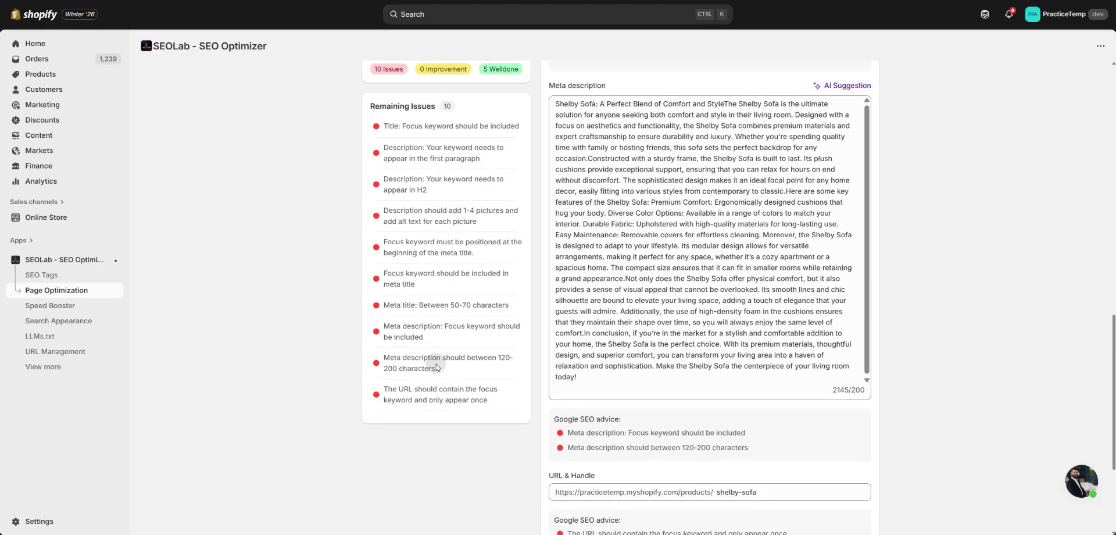
scroll(436, 365, "up", 8)
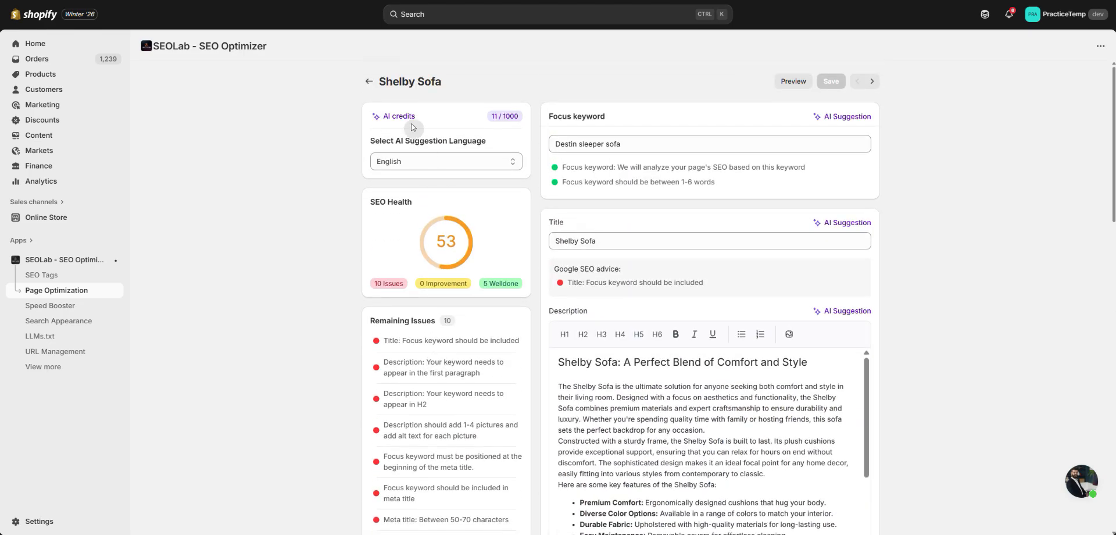
- Return to the product list and generate AI Optimizer data for Shelby Sofa with the focus keyword "Sofa" in English
left_click(369, 82)
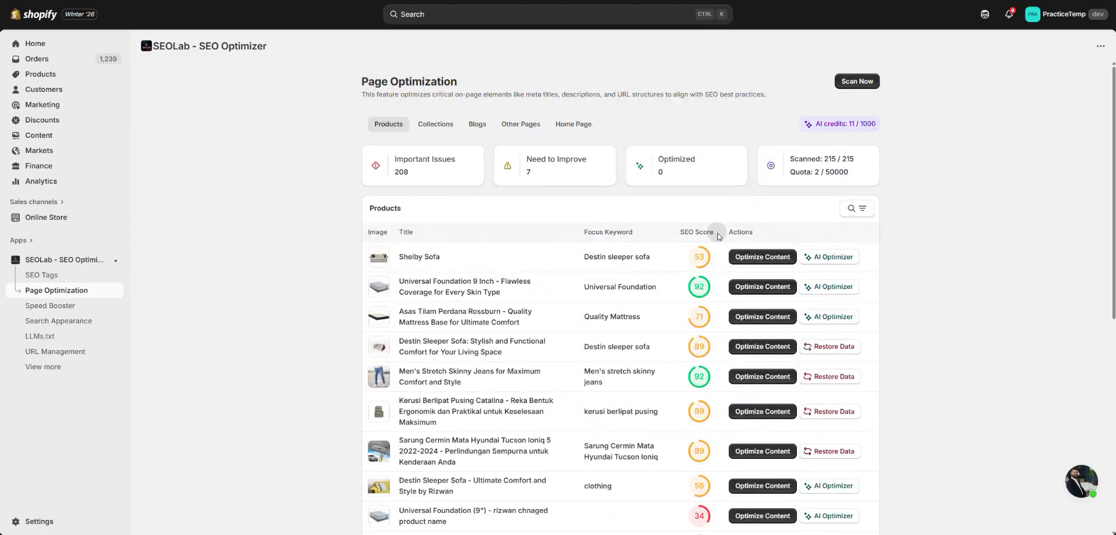
left_click(837, 257)
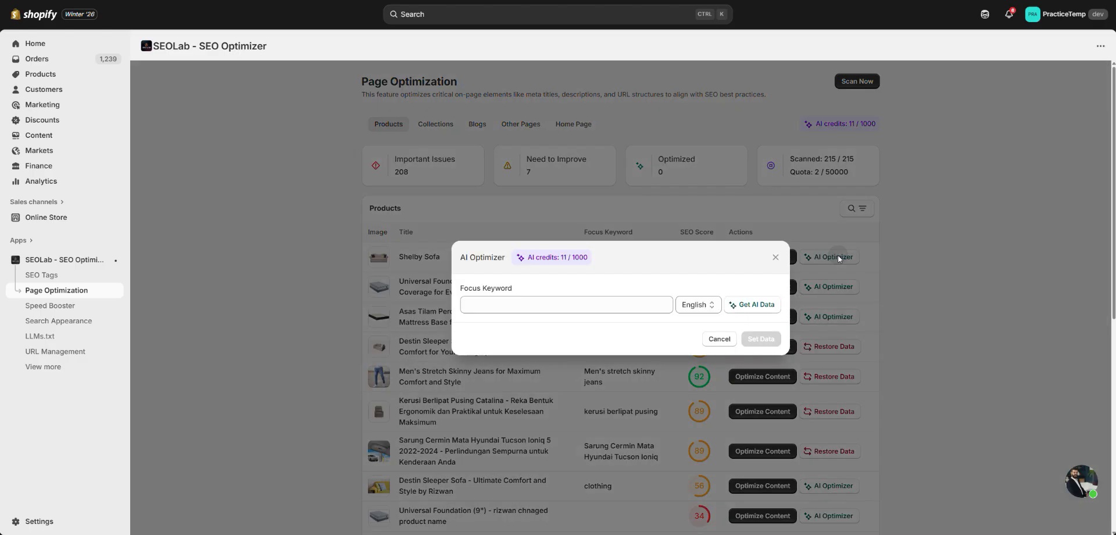
left_click(550, 305)
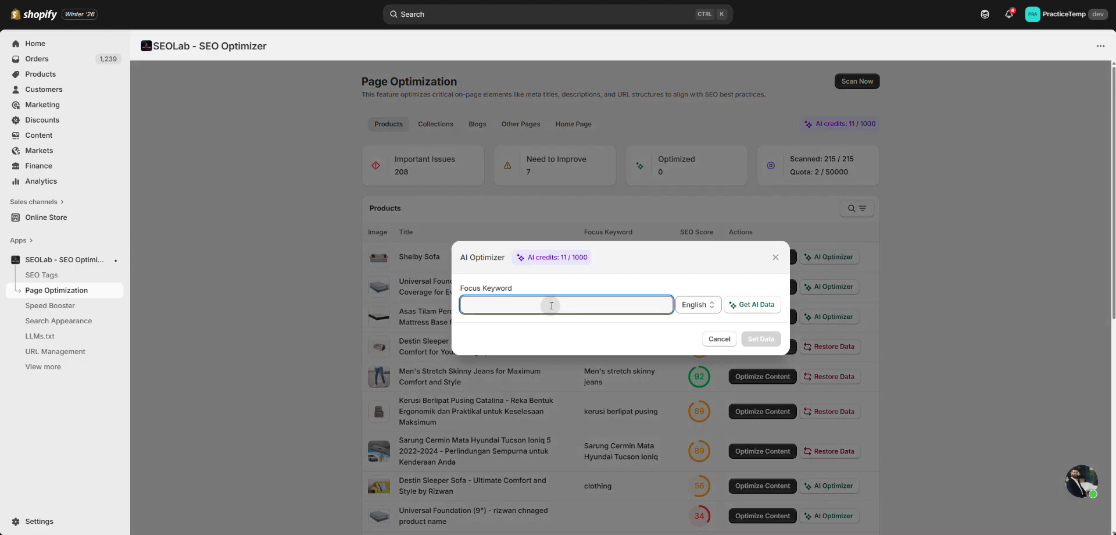
type("Sofa")
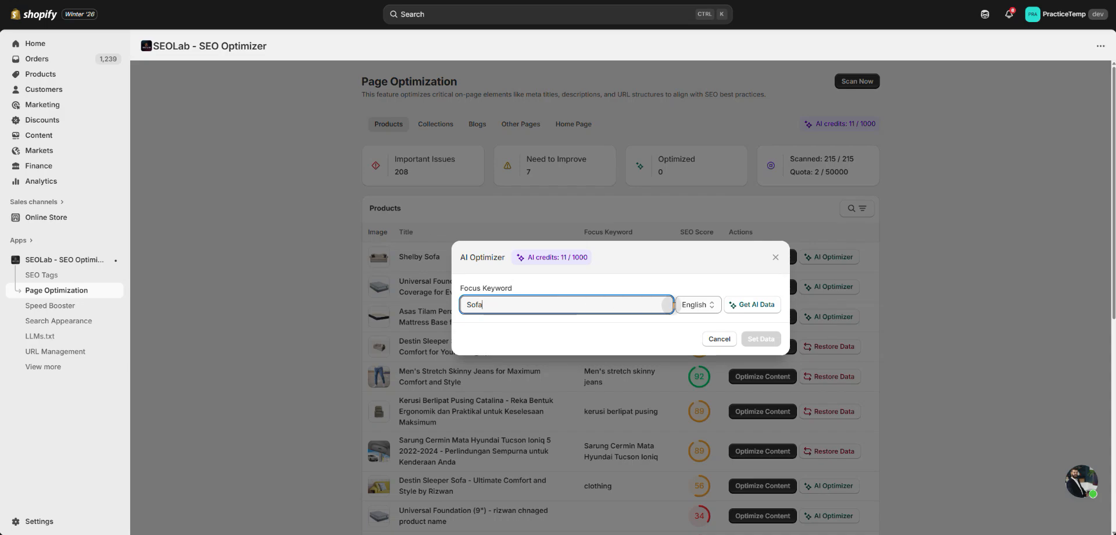
left_click(763, 309)
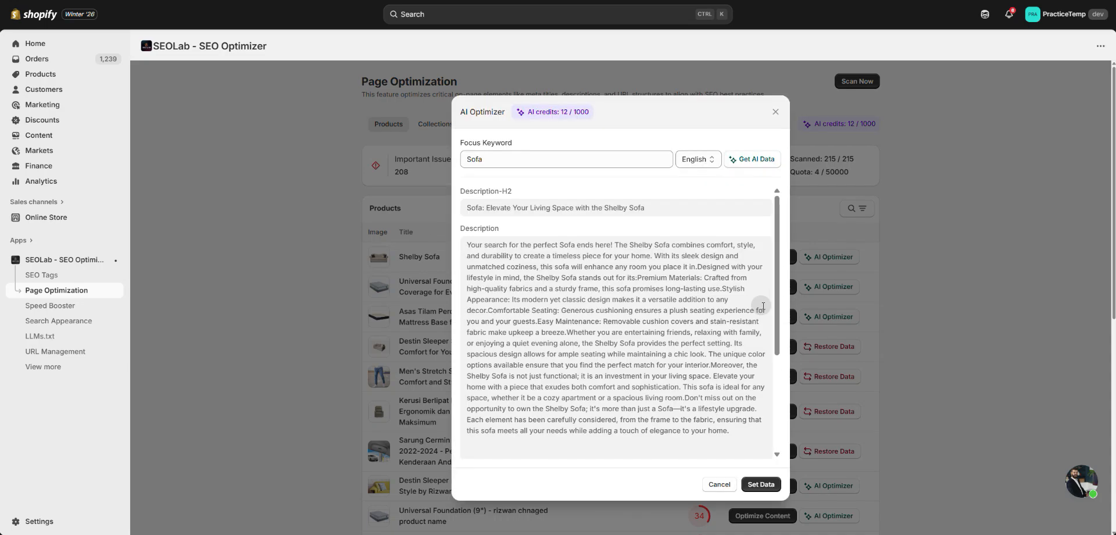
- Review the AI-generated descriptions, meta title, meta description and product tags, and apply the data to Shelby Sofa
left_click_drag(516, 194, 462, 184)
left_click(499, 229)
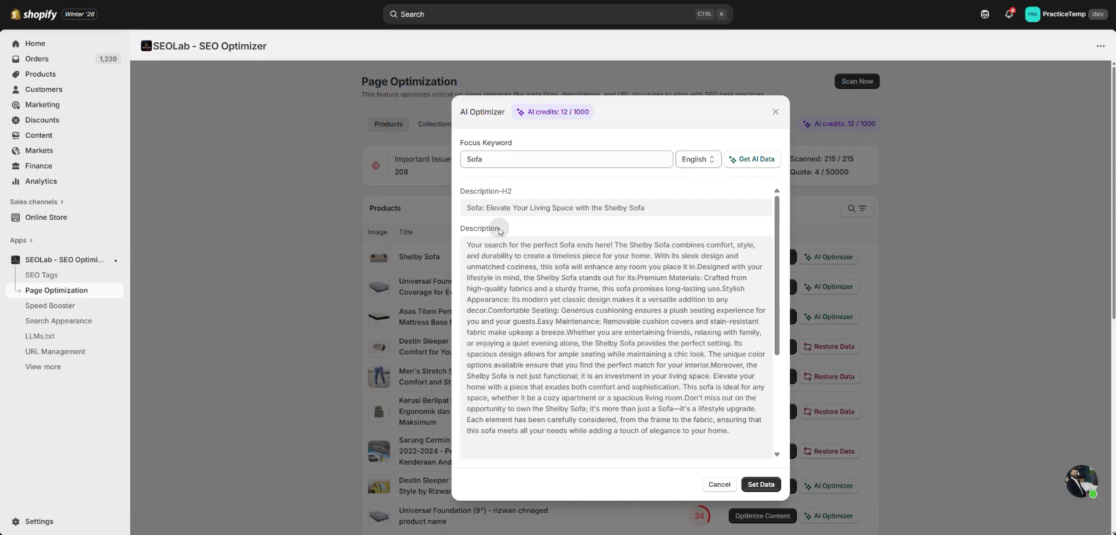
double_click(499, 229)
scroll(499, 308, "down", 5)
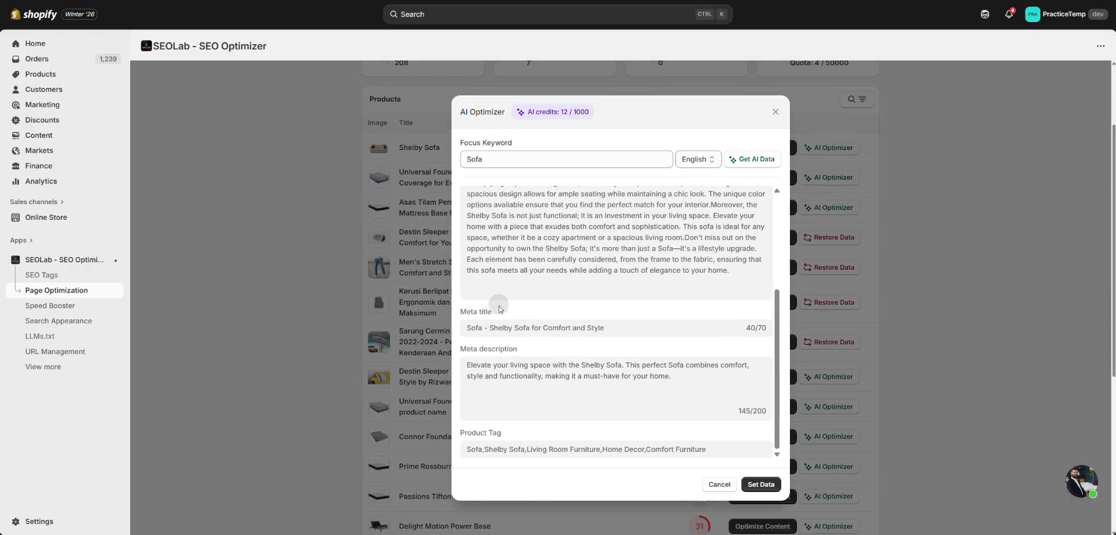
left_click_drag(499, 308, 459, 315)
left_click_drag(516, 348, 459, 354)
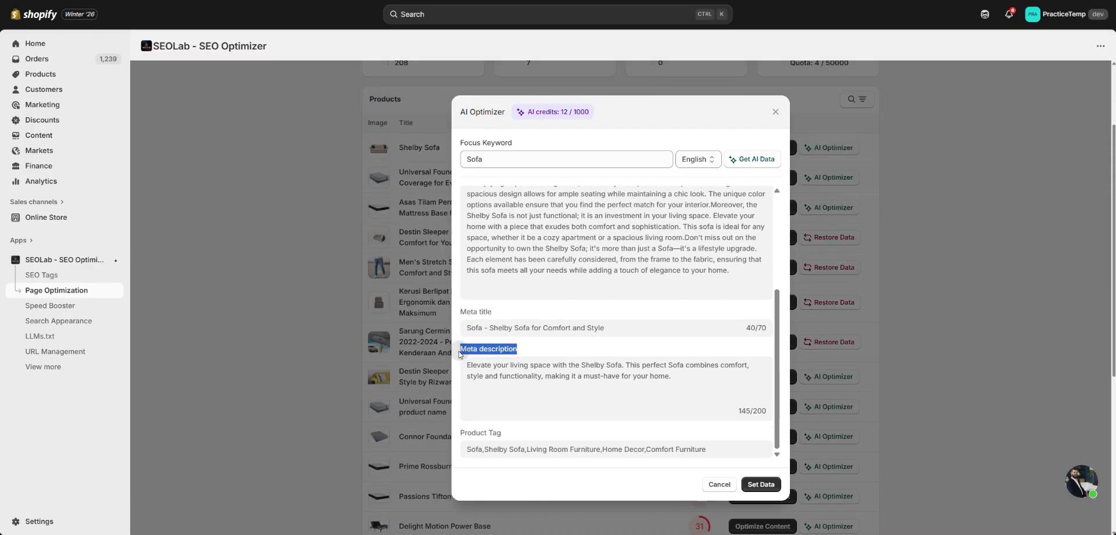
left_click_drag(502, 432, 460, 435)
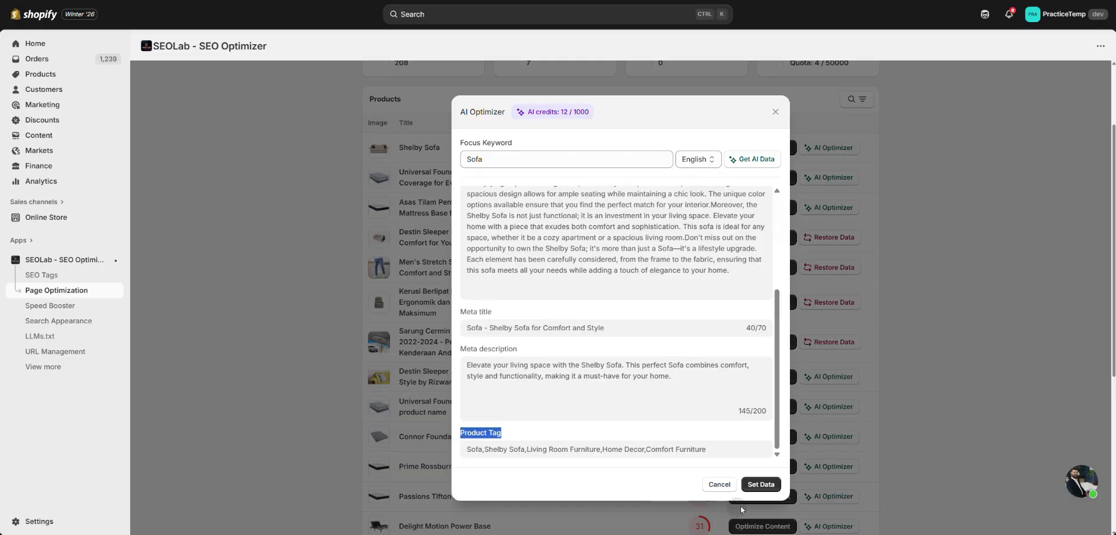
left_click(762, 484)
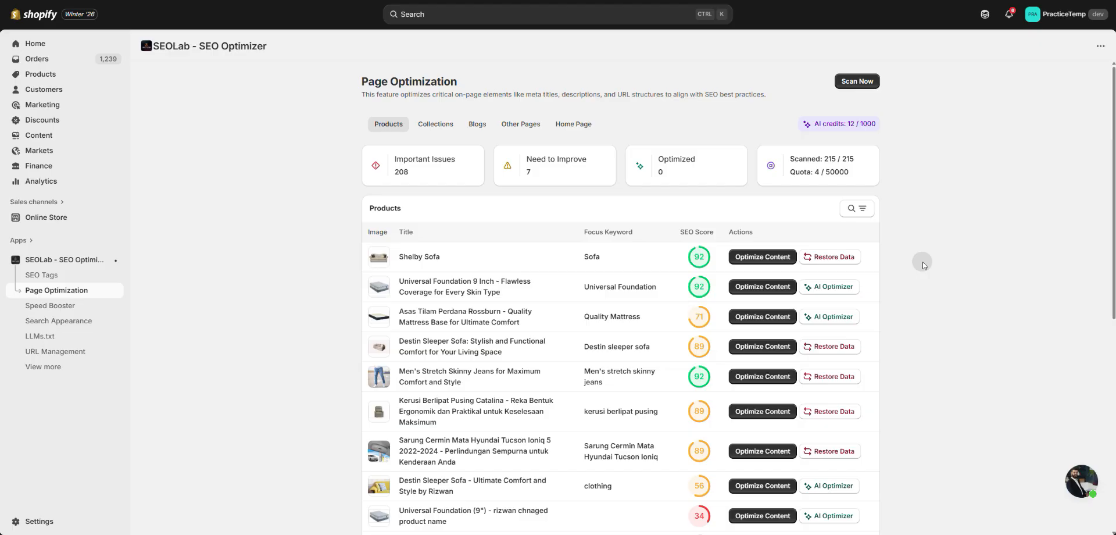
- Restore Shelby Sofa's old data in place of the AI-generated content
left_click(817, 258)
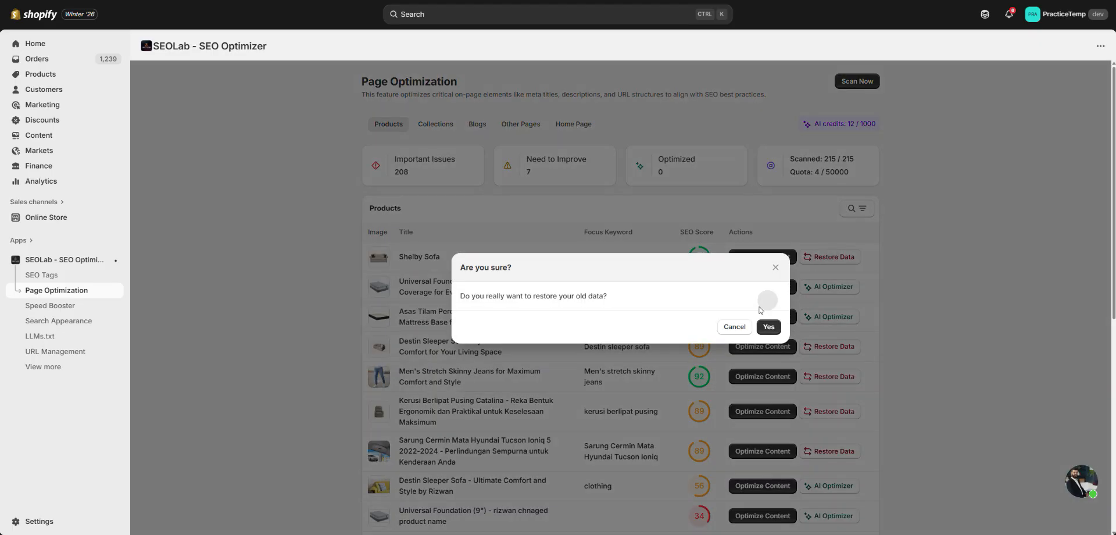
left_click(768, 327)
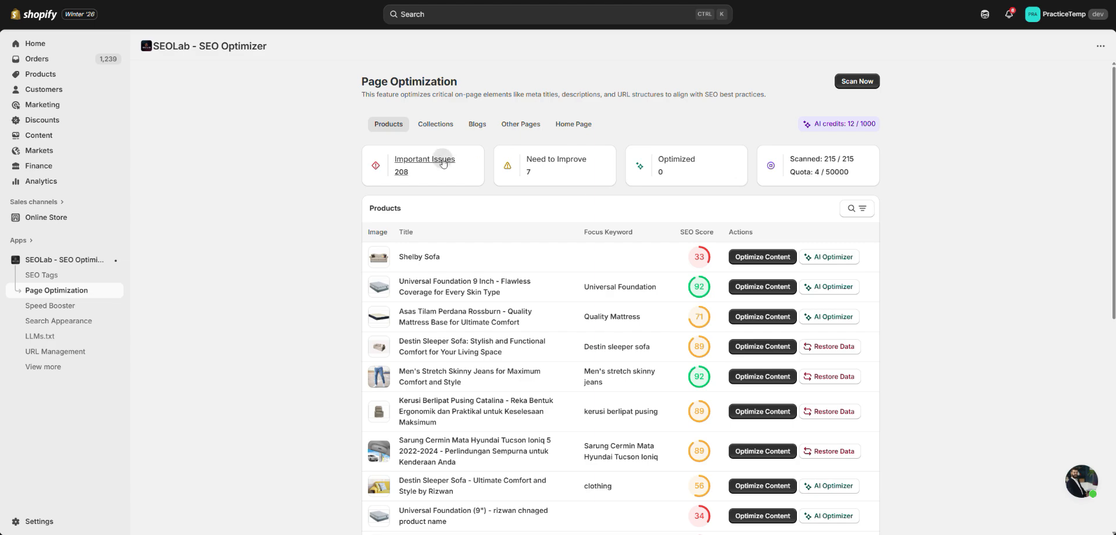
- Filter products by important issues and by optimized, view the Collections, Blogs, Other Pages and Home Page sections, and return to Products
left_click(401, 164)
left_click(655, 157)
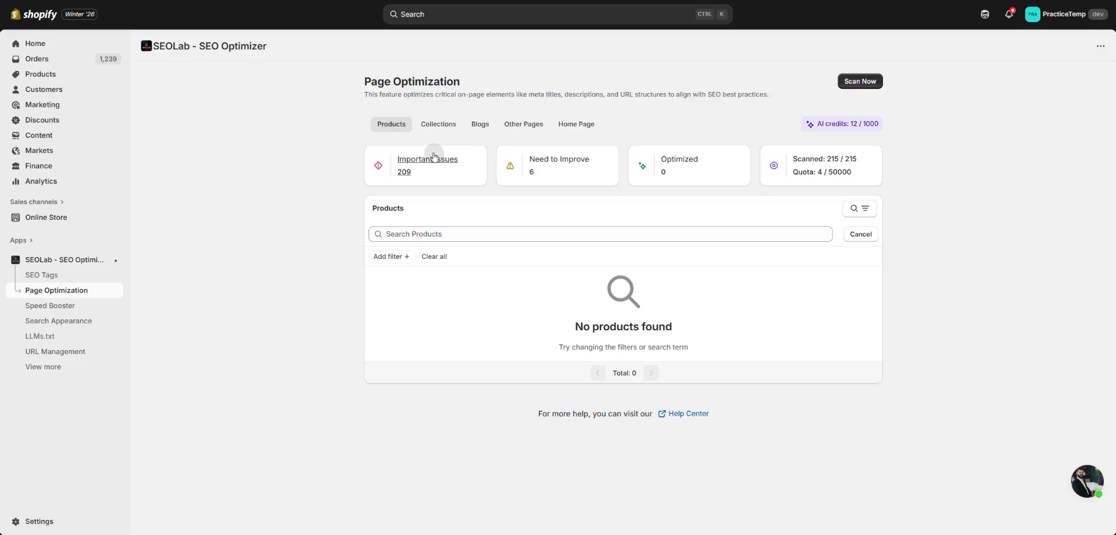
left_click(429, 129)
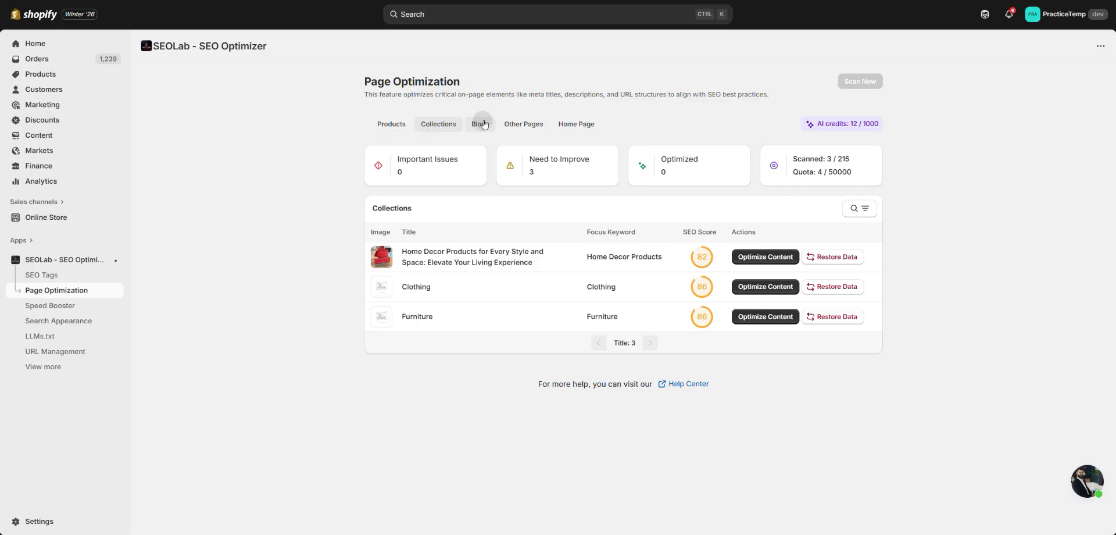
left_click(477, 125)
left_click(532, 127)
left_click(568, 126)
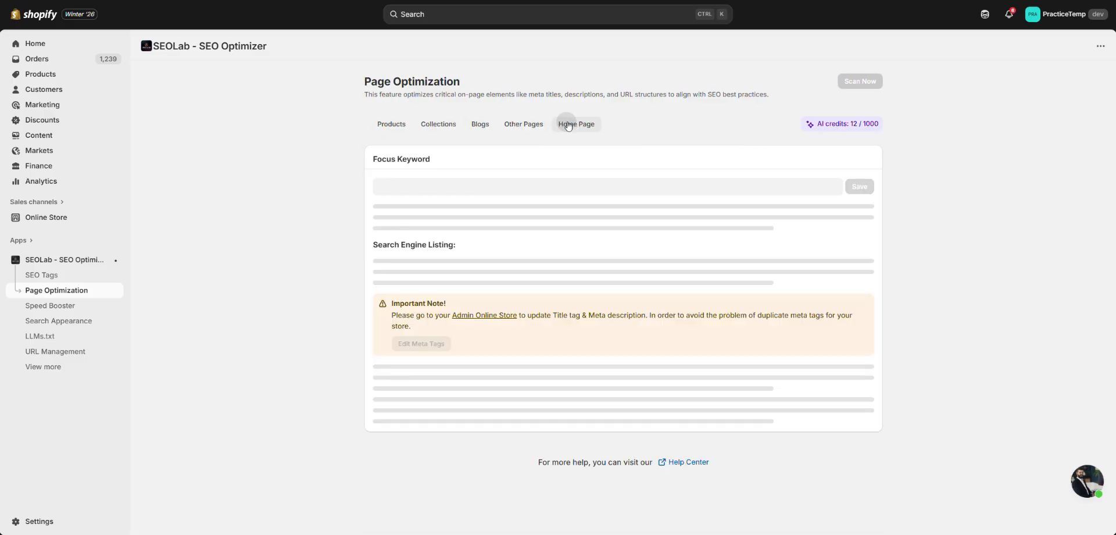
left_click(404, 129)
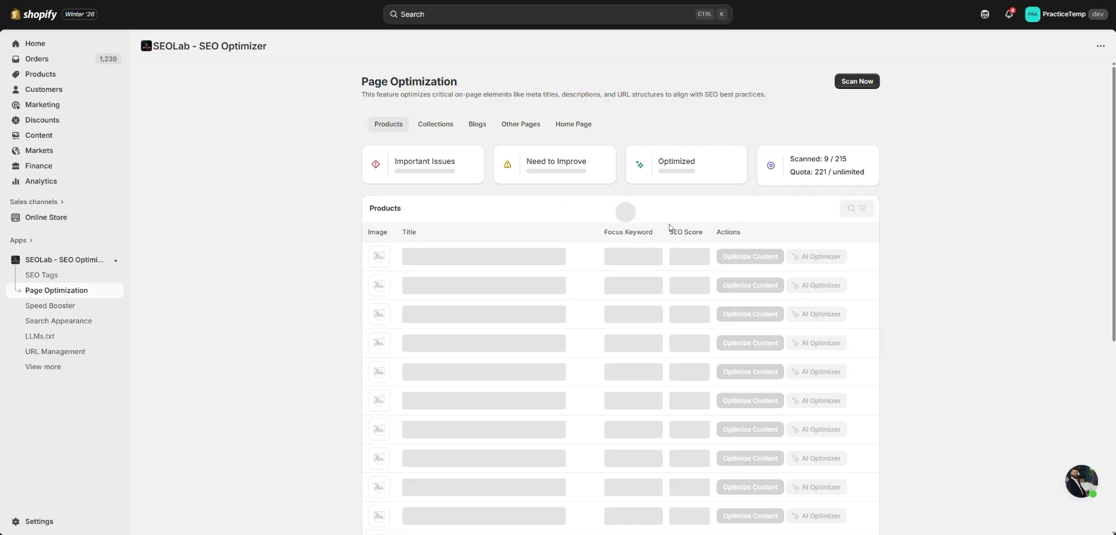